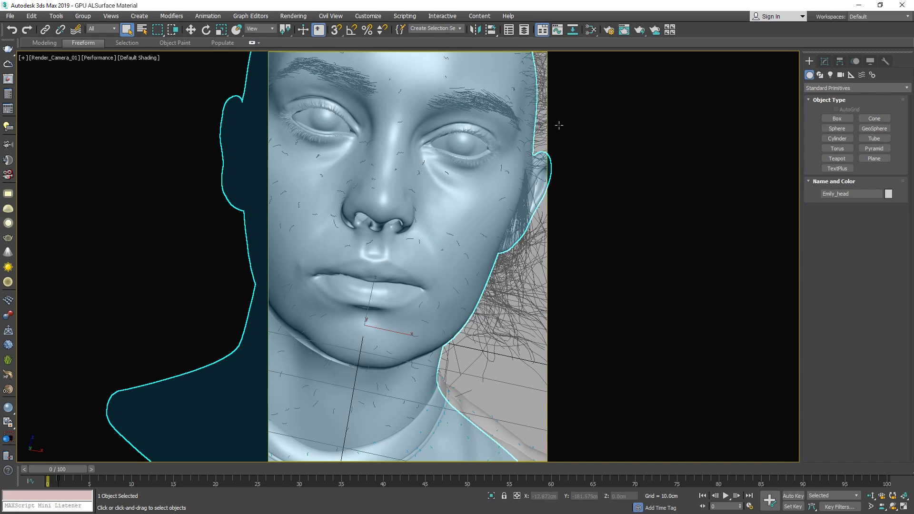
Step: Create a VRayALSurfaceMtl material in the Slate Material Editor, place it clear of the empty node space, and show its parameters
left_click(591, 30)
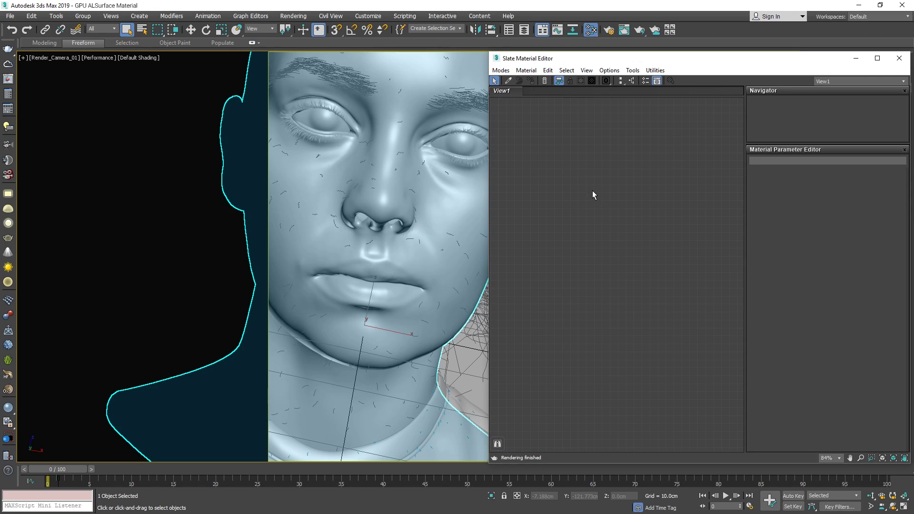
right_click(620, 230)
mouse_move(692, 236)
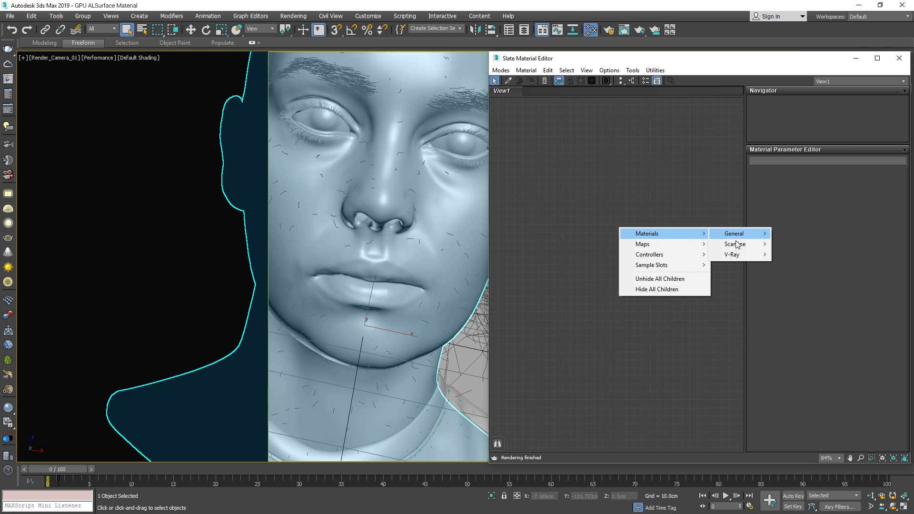
mouse_move(740, 259)
left_click(795, 263)
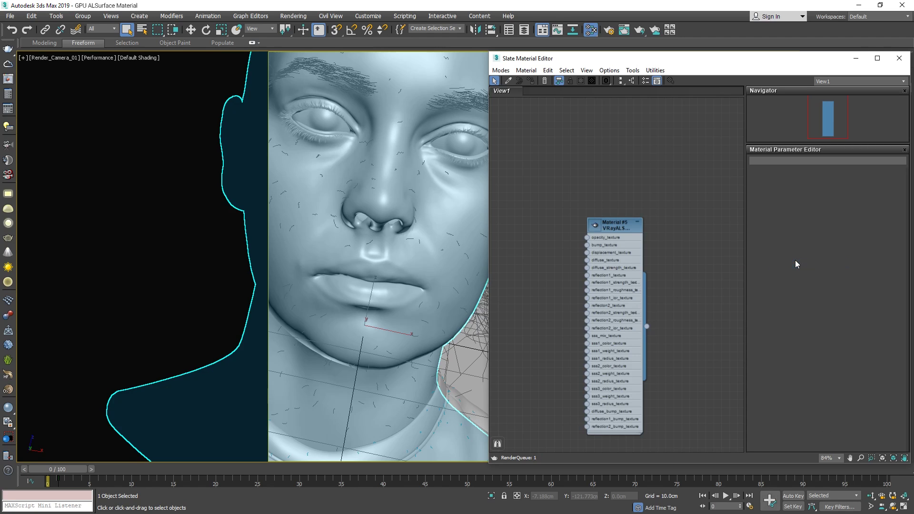
left_click_drag(624, 227, 687, 196)
double_click(687, 196)
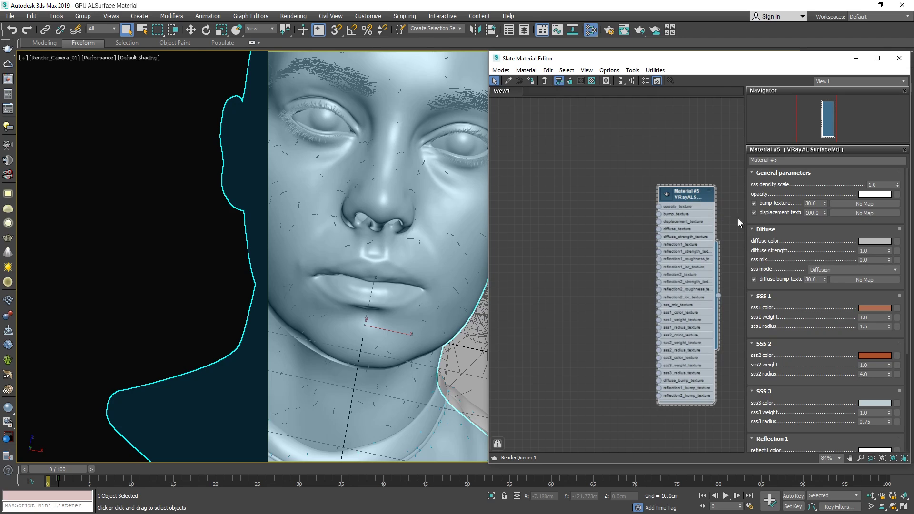
Step: Change the material's diffuse color to a darker neutral grey
left_click(870, 242)
double_click(379, 109)
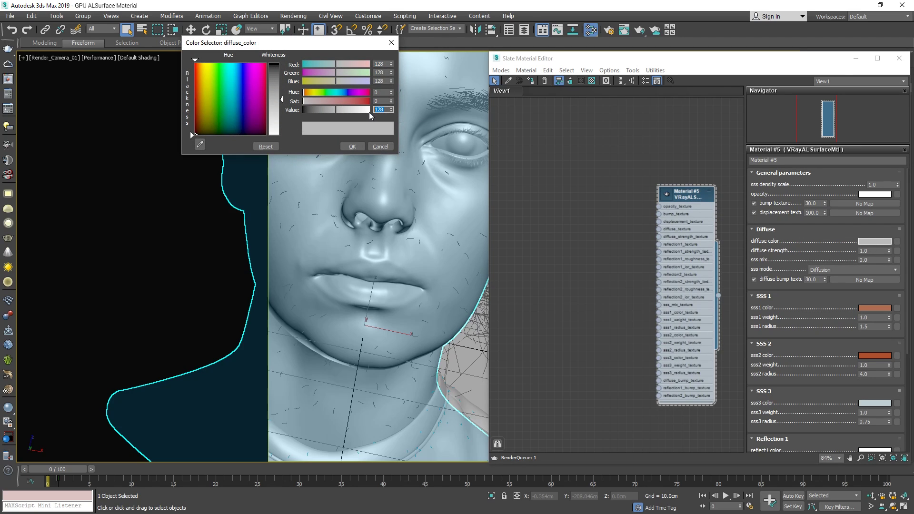
left_click(351, 146)
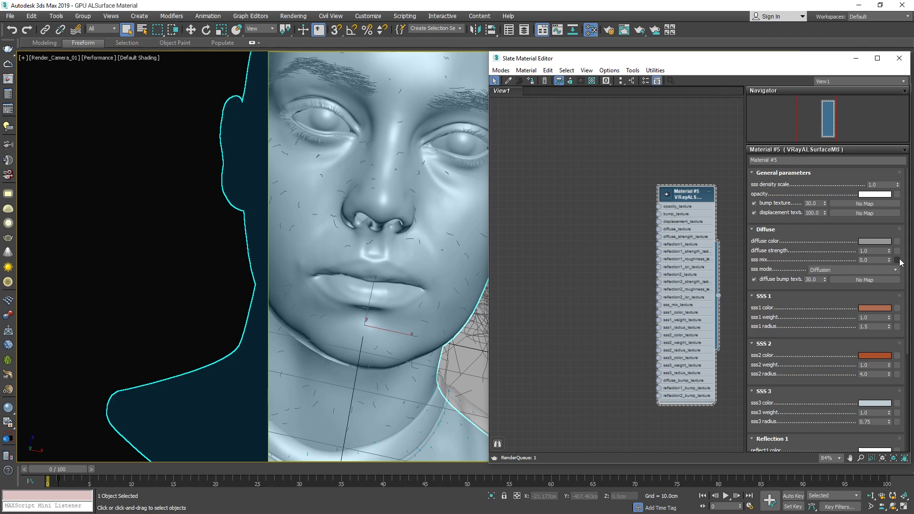
Step: Set the material's reflection 1 strength to 0 and assign the material to the head model in the viewport
left_click_drag(908, 261, 909, 372)
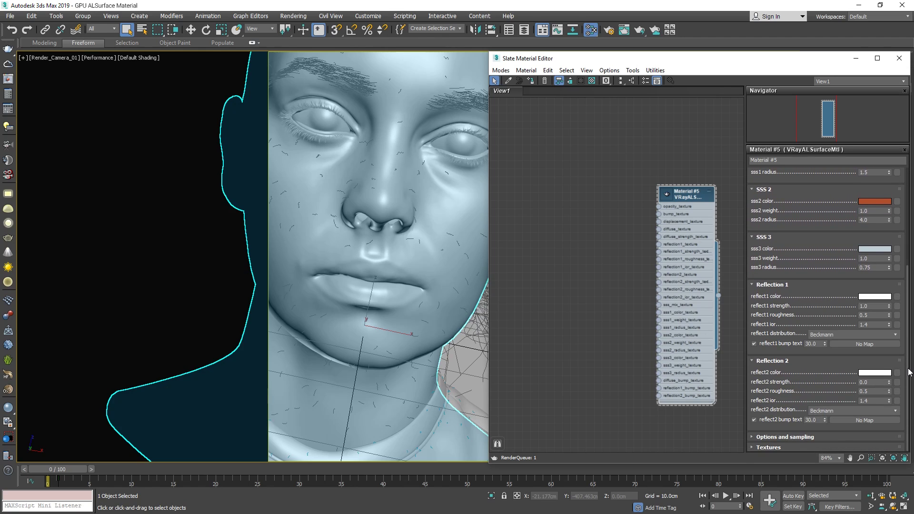
left_click(867, 306)
type("0")
key("Return")
left_click_drag(718, 295, 429, 270)
Step: Start a V-Ray GPU interactive render and restrict it to a region covering the lit side of the face
left_click(609, 30)
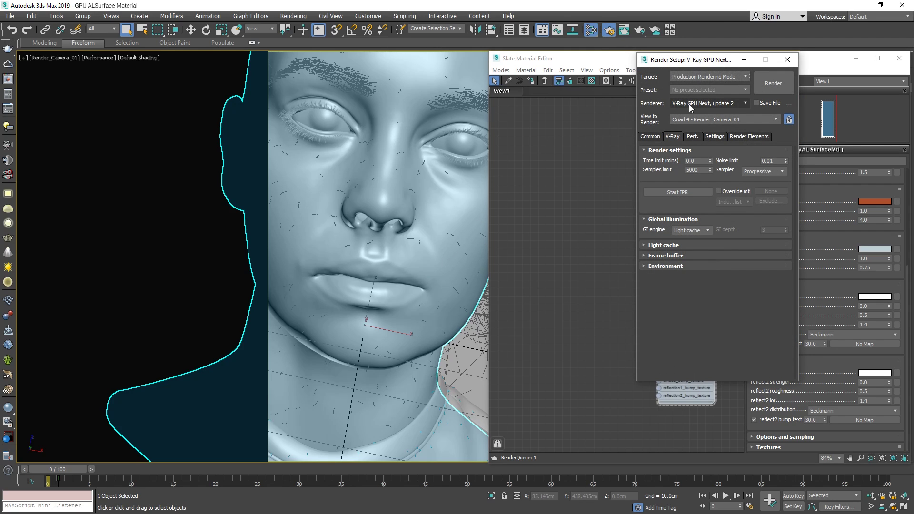
left_click(678, 191)
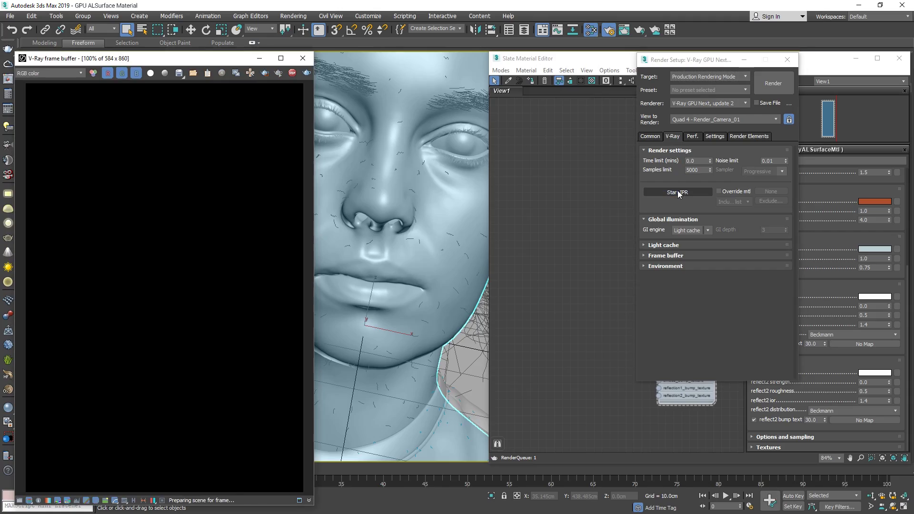
left_click(787, 60)
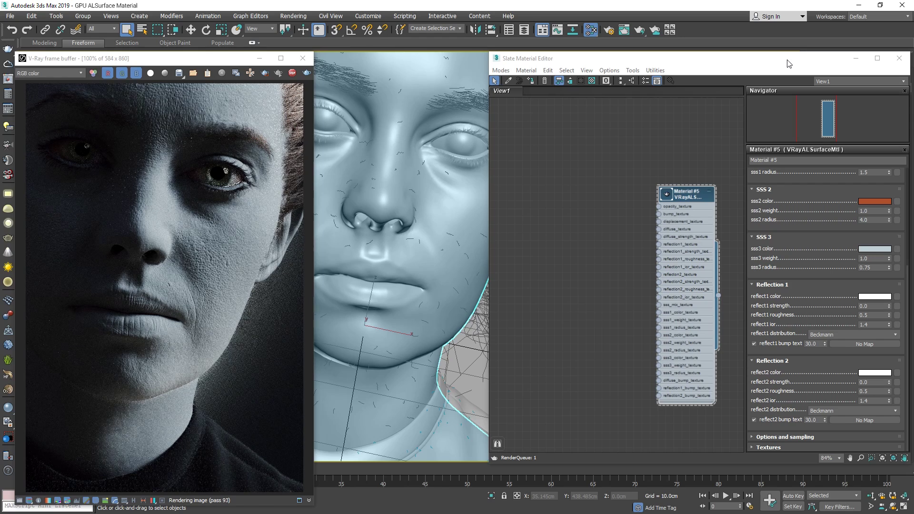
left_click(265, 74)
left_click_drag(139, 96, 296, 357)
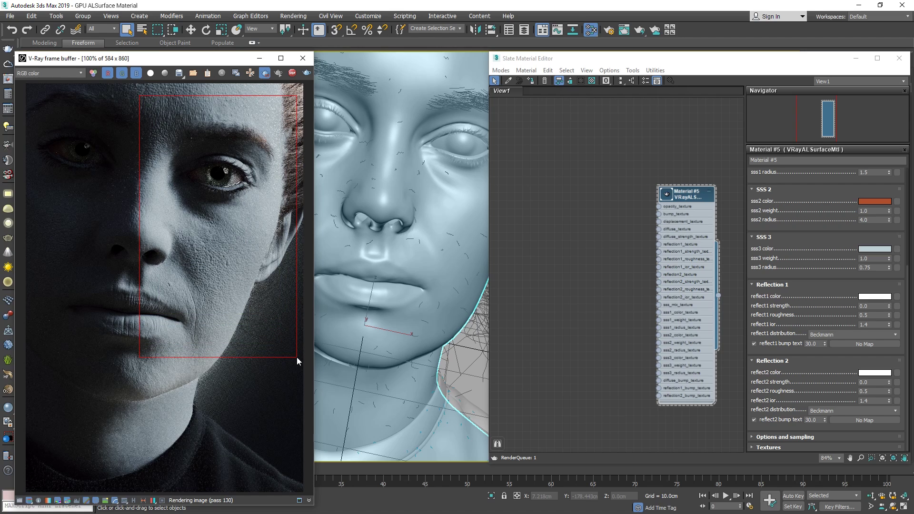
Step: Add a VRayHDRI map to the material's bump texture input and load 00_displacement_micro.exr into it
left_click_drag(658, 214, 593, 237)
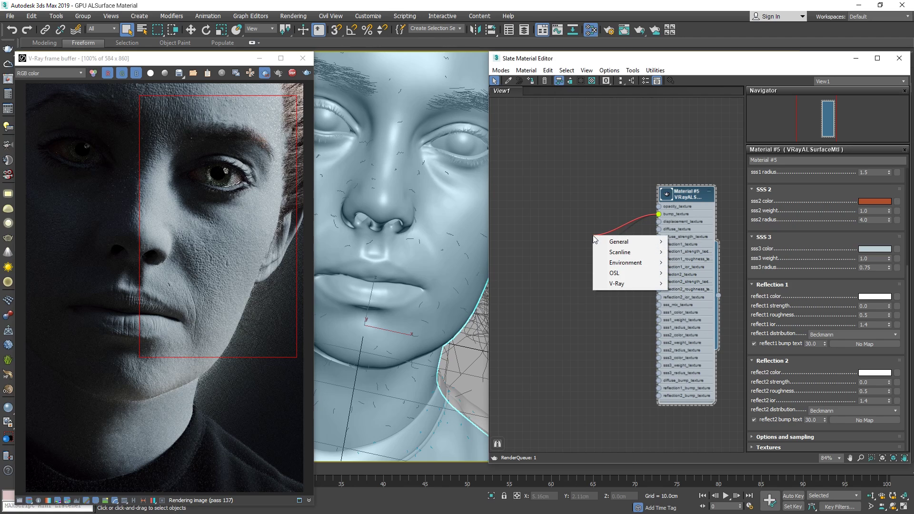
mouse_move(619, 284)
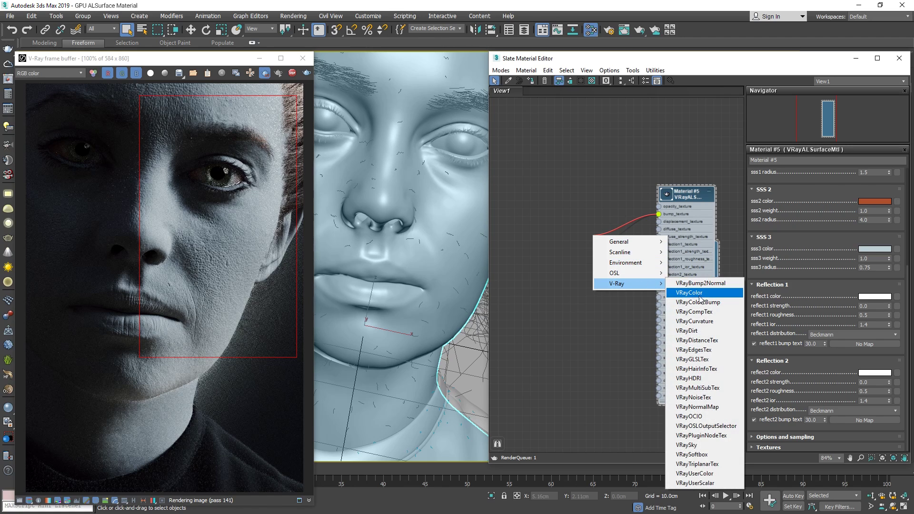
left_click(696, 377)
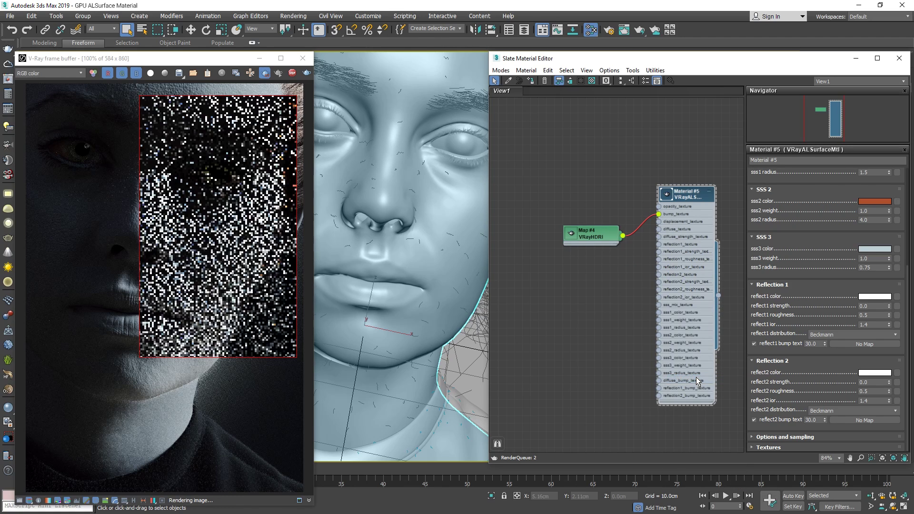
double_click(597, 238)
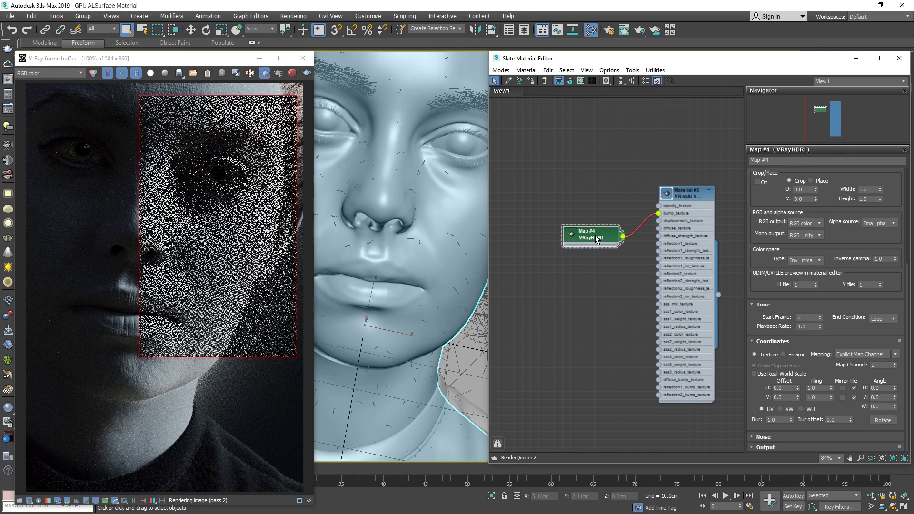
left_click_drag(908, 294, 907, 190)
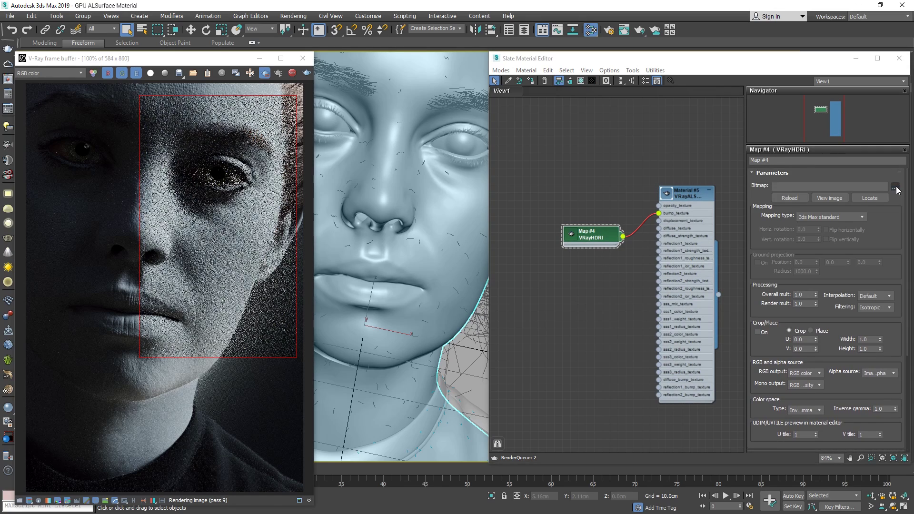
left_click(895, 188)
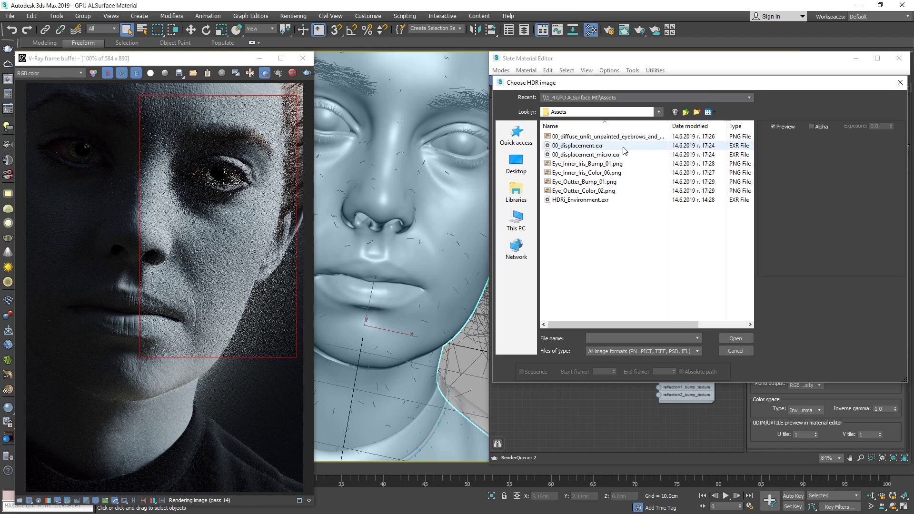
left_click(597, 155)
double_click(598, 156)
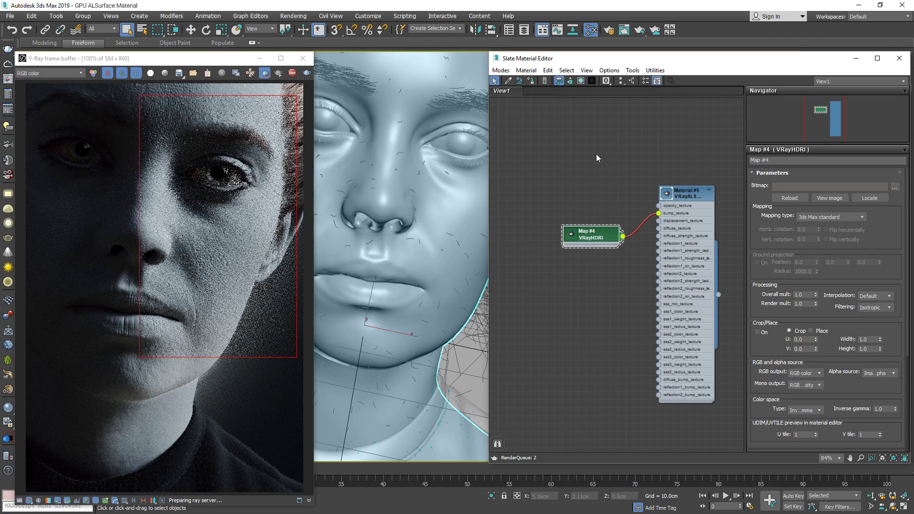
Step: Set the material's general bump texture amount to 10
double_click(687, 193)
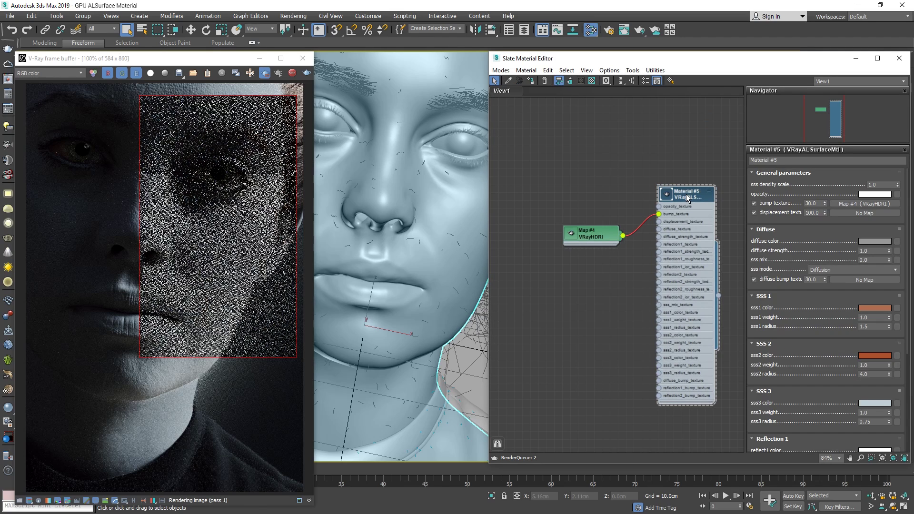
double_click(815, 204)
type("10")
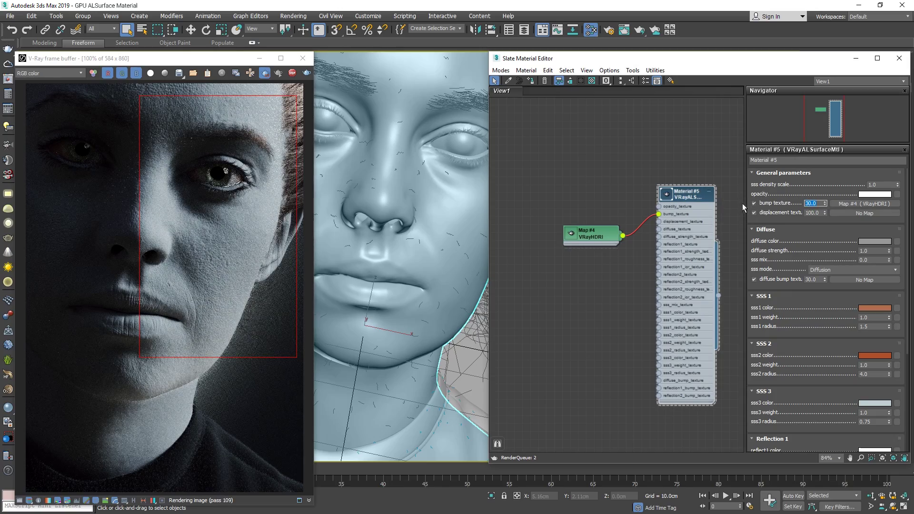
key("Return")
Step: Reroute the VRayHDRI map from the general bump input to the diffuse bump input and set the diffuse bump amount to 10
left_click_drag(599, 239, 591, 374)
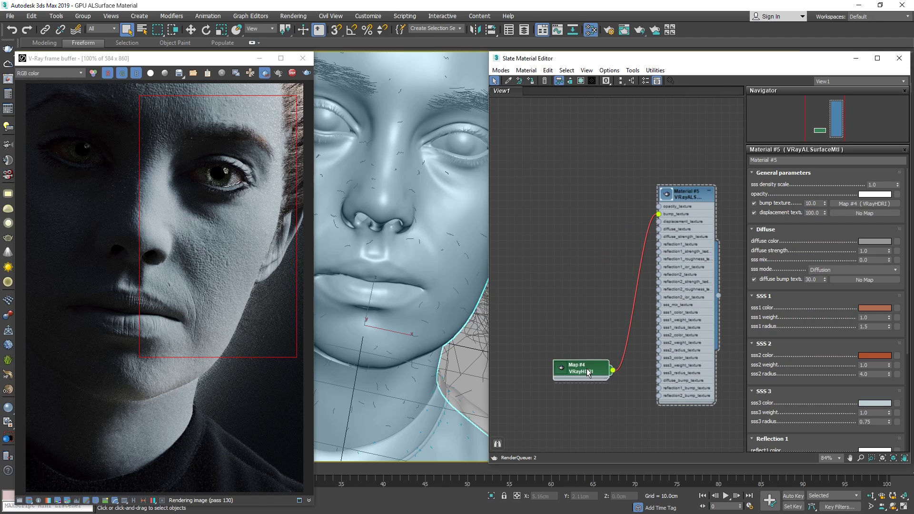
left_click_drag(658, 214, 659, 381)
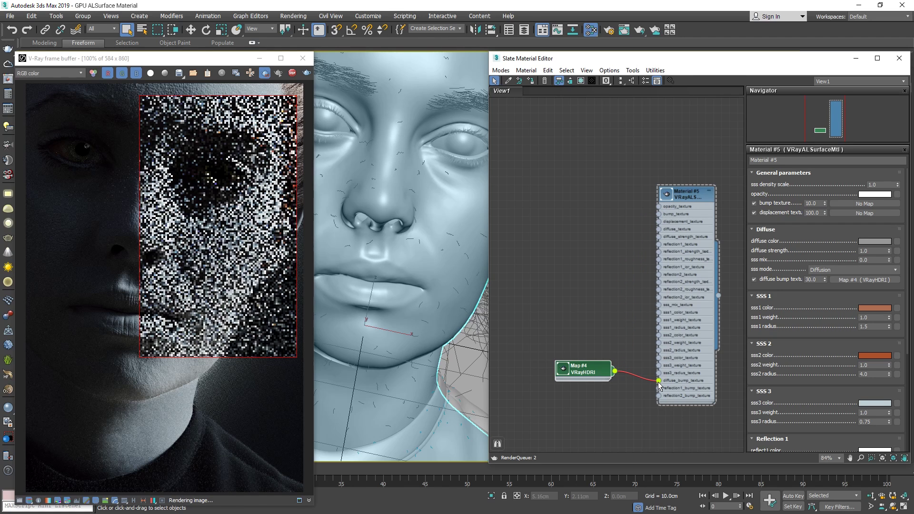
double_click(811, 280)
type("10")
key("Return")
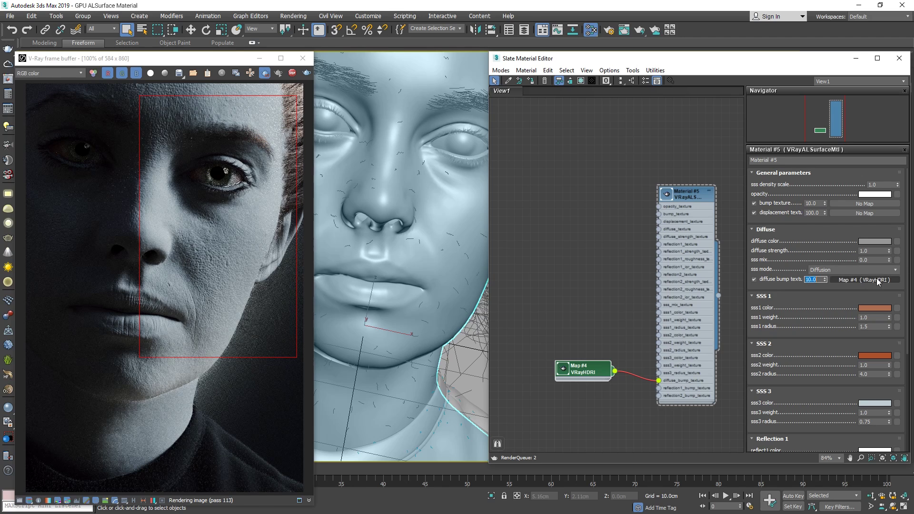
Step: Configure reflection 1 with strength 1, roughness 0.65, IOR 1.6 and GGX distribution
left_click_drag(907, 286, 909, 394)
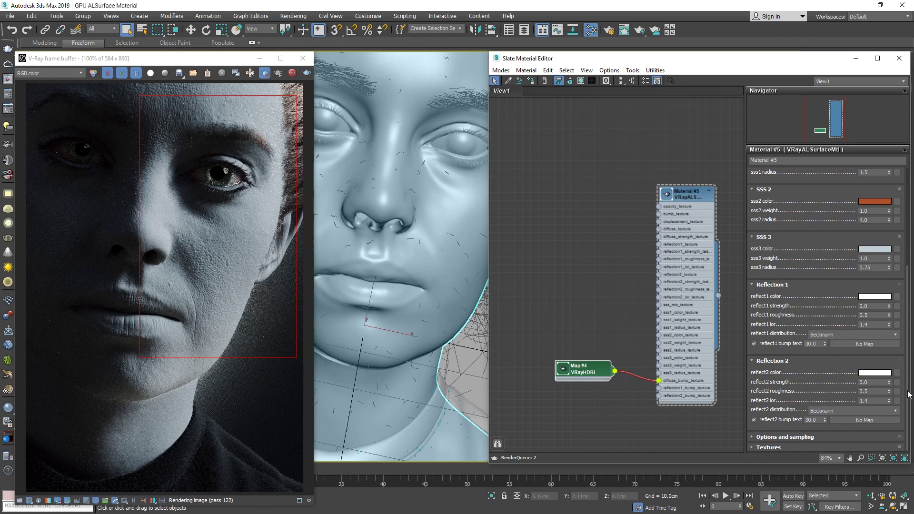
double_click(867, 305)
type("1")
double_click(867, 315)
type("0.65")
key("Tab")
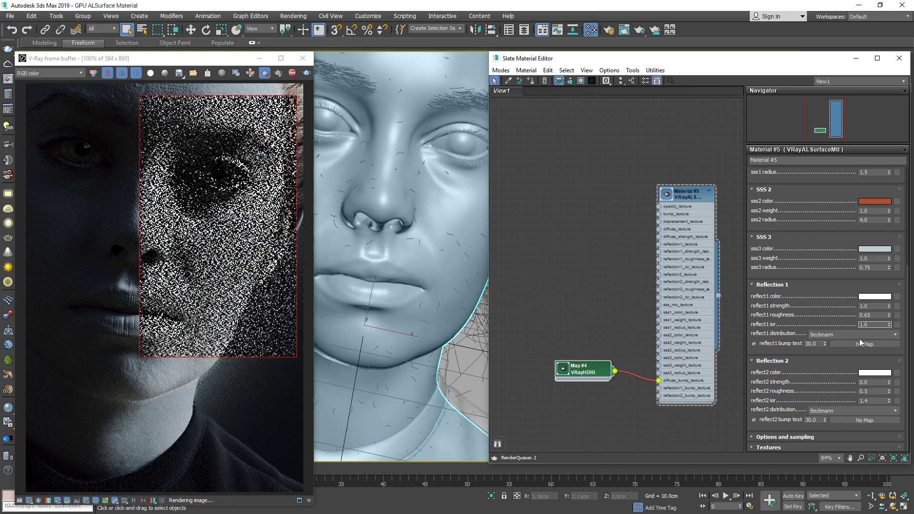
left_click(861, 335)
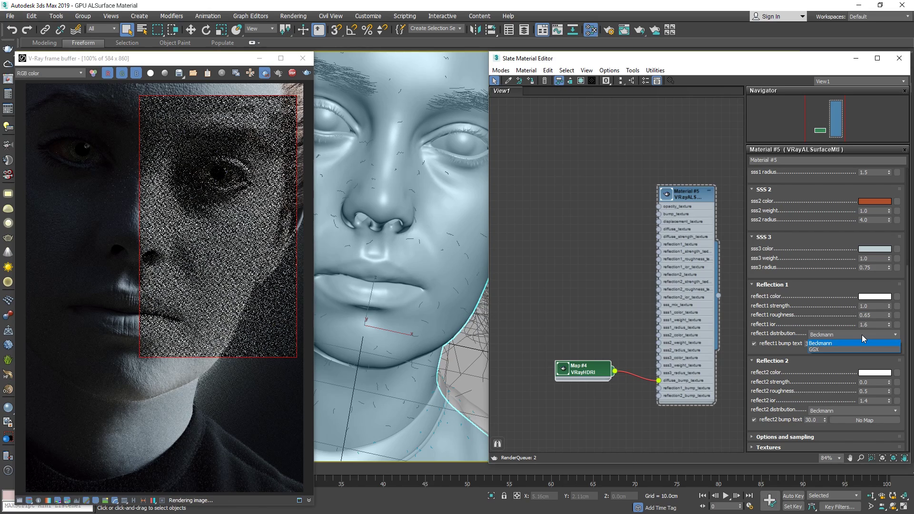
left_click(820, 349)
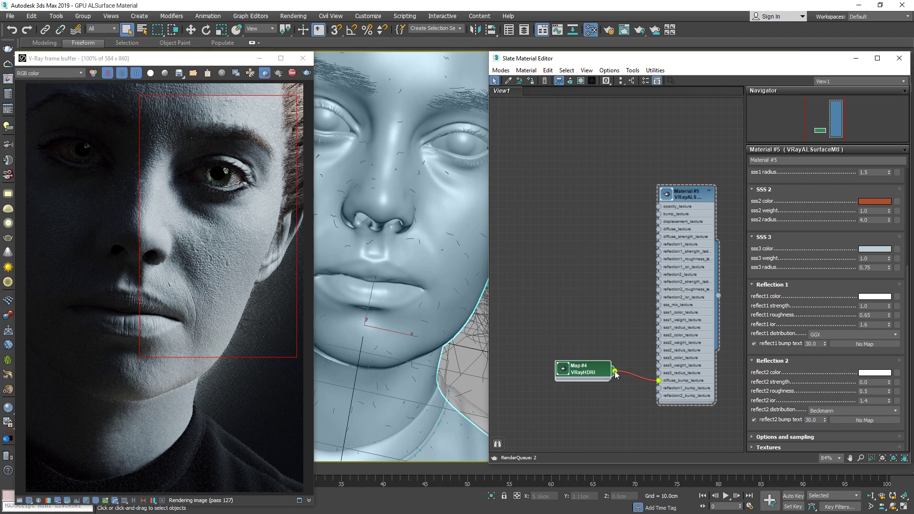
Step: Connect the VRayHDRI map to the reflection 1 bump input and set its bump amount to 10
left_click_drag(659, 391, 659, 390)
double_click(812, 343)
type("10")
key("Return")
Step: Adjust reflection 1 to a roughness of 0.55 and a strength of 0.8
left_click_drag(873, 315, 865, 315)
type("55")
key("Return")
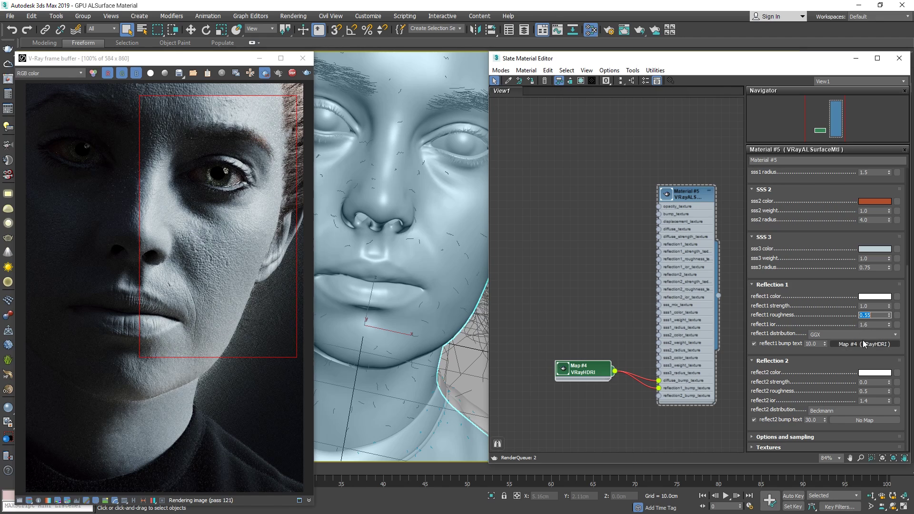
left_click_drag(868, 306, 860, 306)
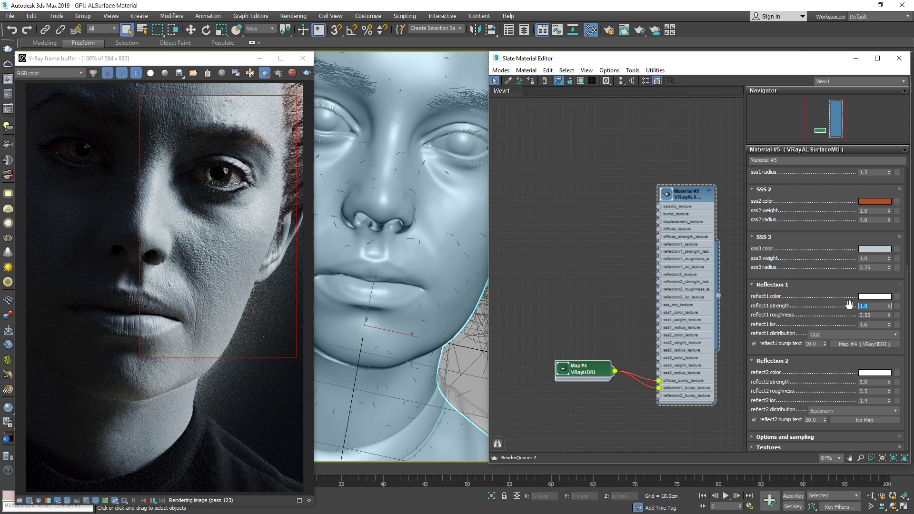
key("Return")
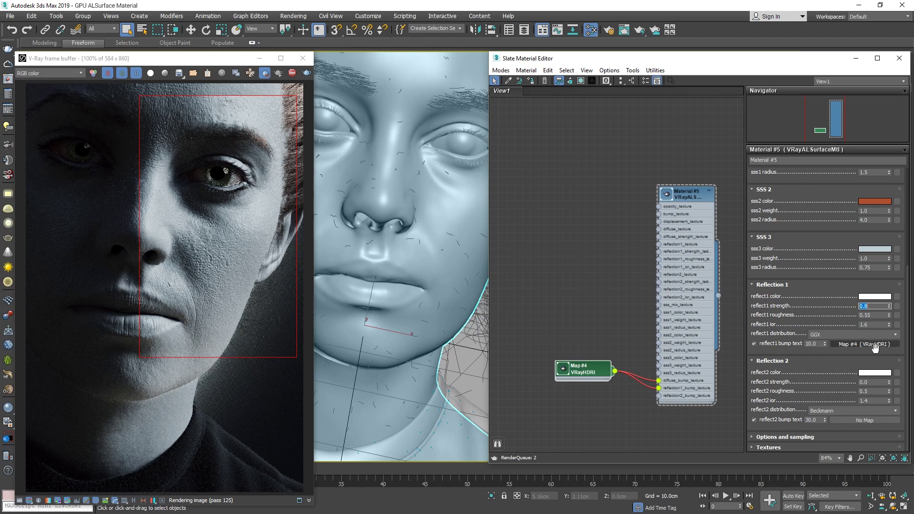
Step: Configure reflection 2 with strength 1, roughness 0.4, IOR 1.6 and GGX distribution
double_click(867, 381)
type("1")
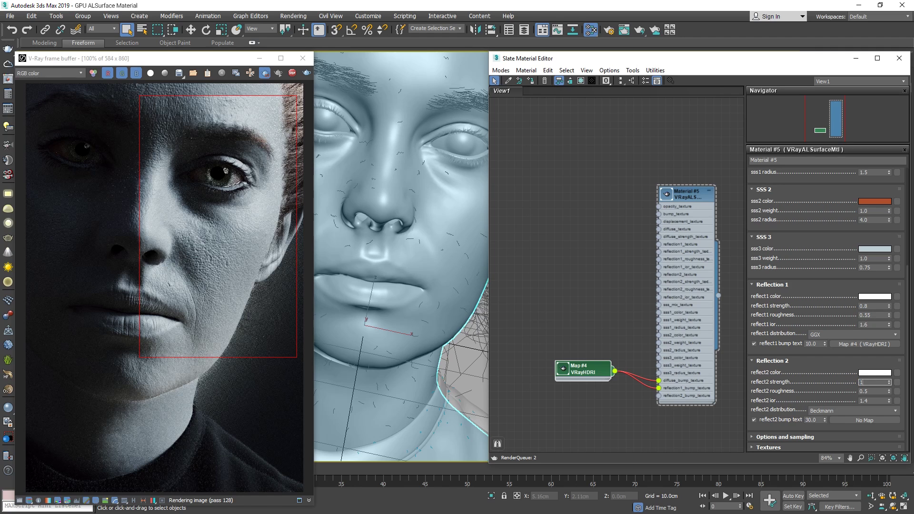
key("Tab")
type("0.4")
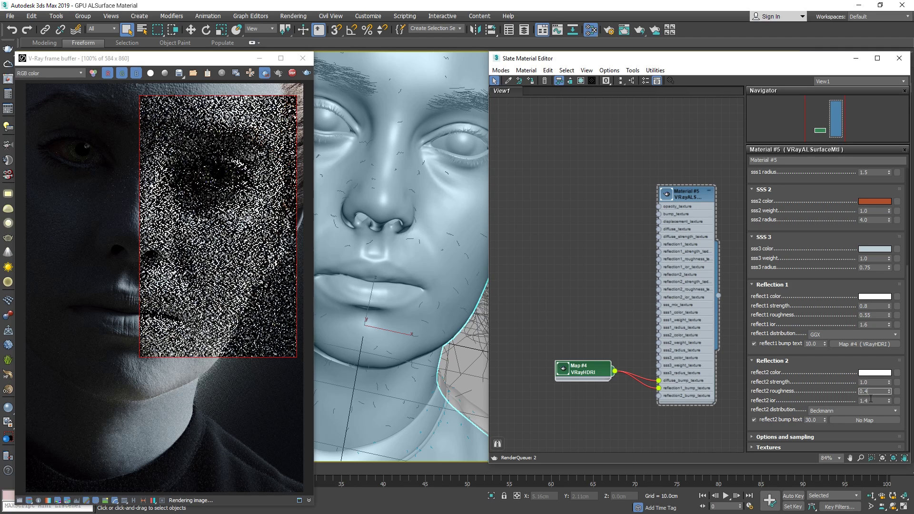
key("Tab")
type("1.6")
key("Return")
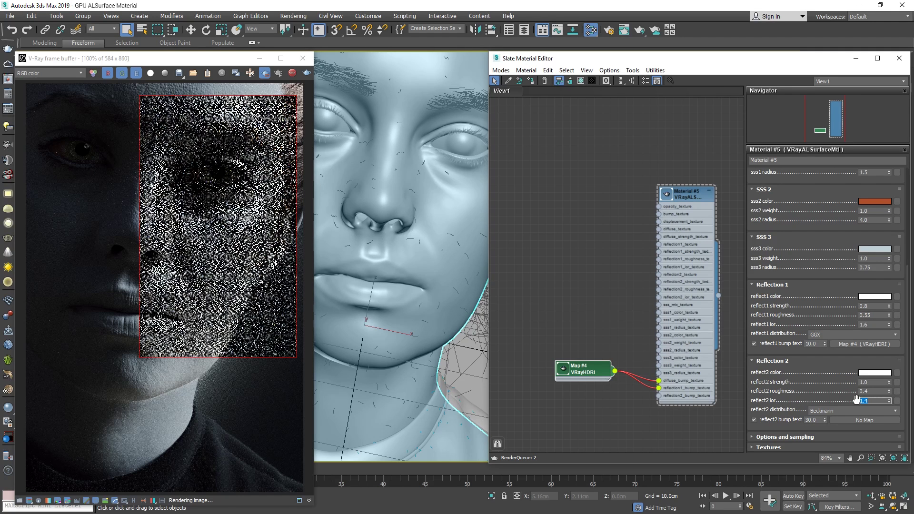
left_click(850, 411)
left_click(829, 423)
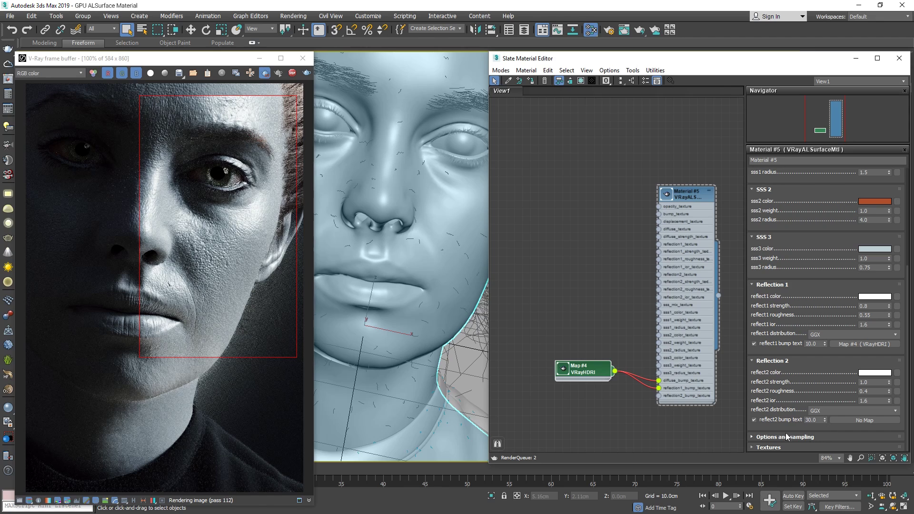
Step: Connect the VRayHDRI map to the reflection 2 bump input and set its bump amount to 15
left_click_drag(632, 385, 659, 396)
double_click(804, 420)
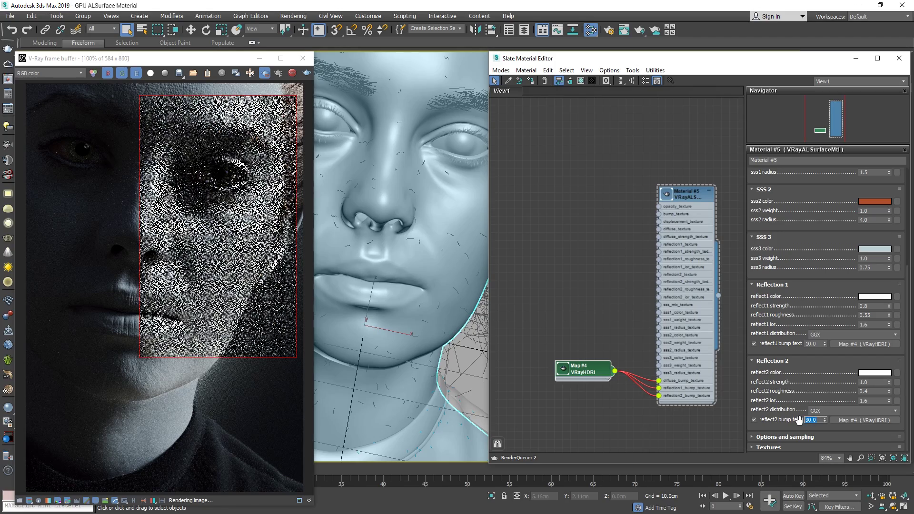
type("10")
key("Return")
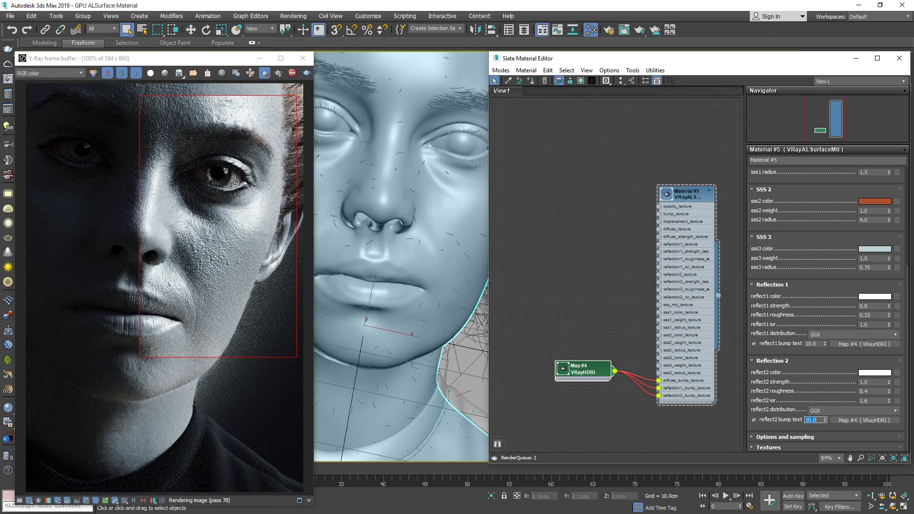
type("15")
key("Return")
Step: Lower the reflection 2 roughness to 0.3 and reduce the reflection 2 strength
left_click(869, 390)
double_click(869, 390)
type("0.")
key("Return")
double_click(875, 382)
type("0")
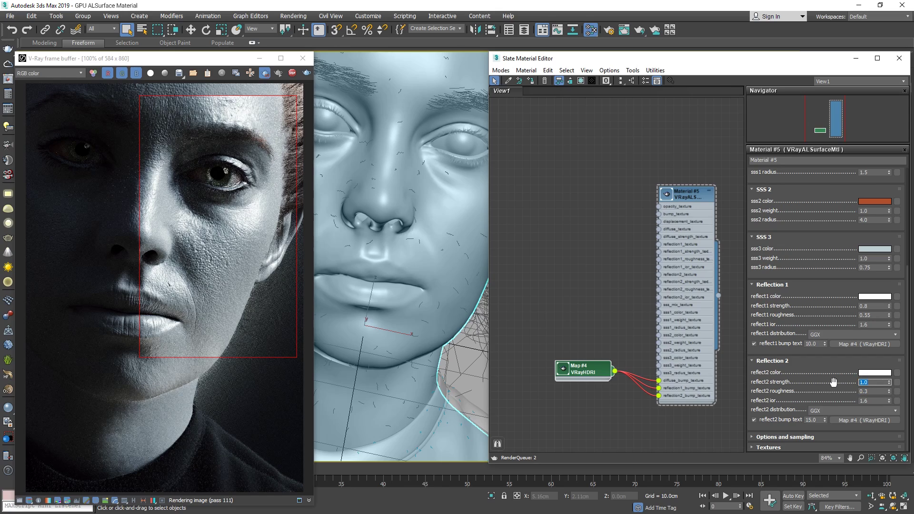
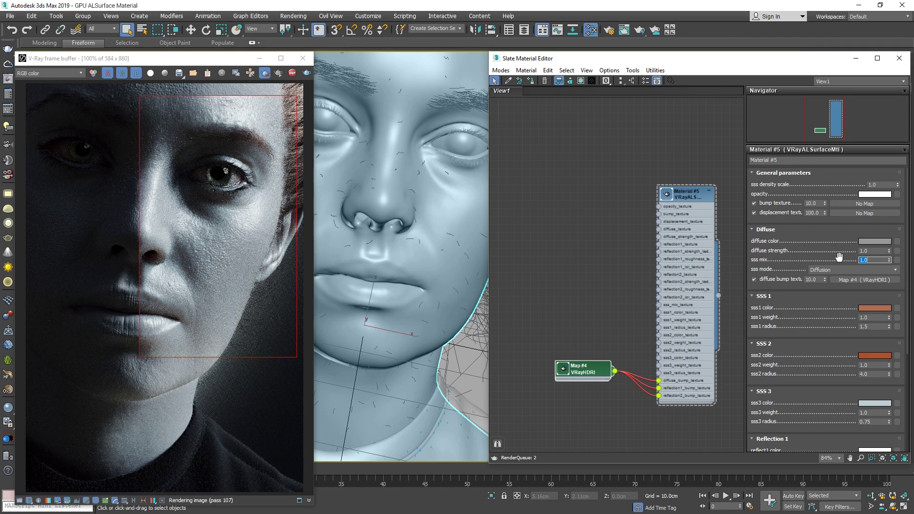
Step: Try an SSS 1 radius of 15 on the skin material and set it back to 1.5
left_click(874, 324)
type("15")
key("Return")
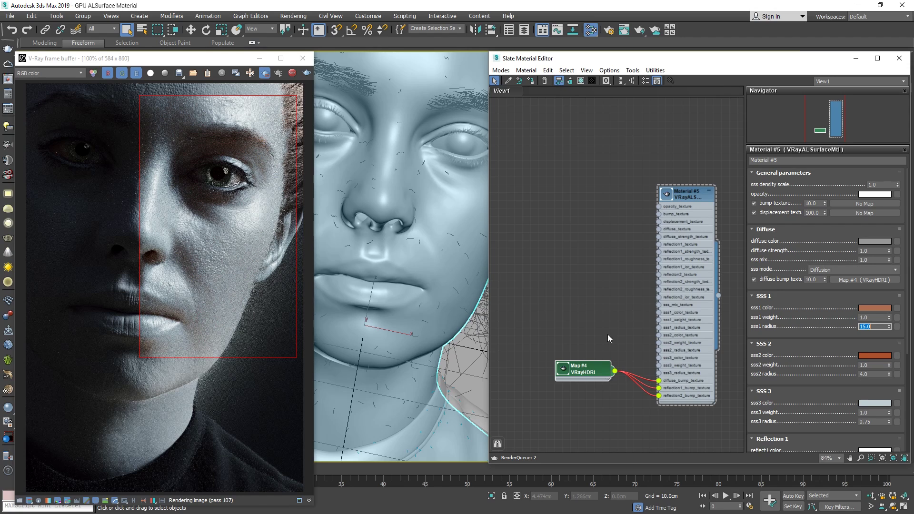
left_click_drag(864, 328, 879, 328)
type("1.5")
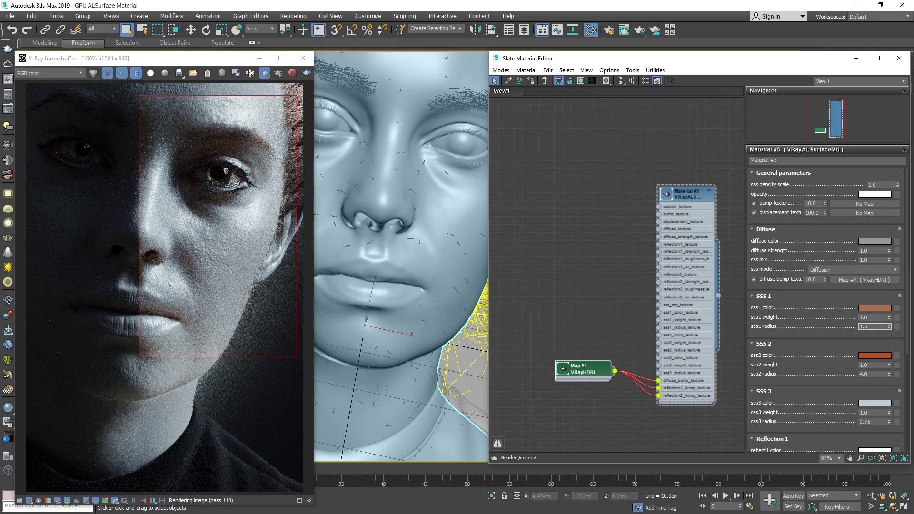
key("Return")
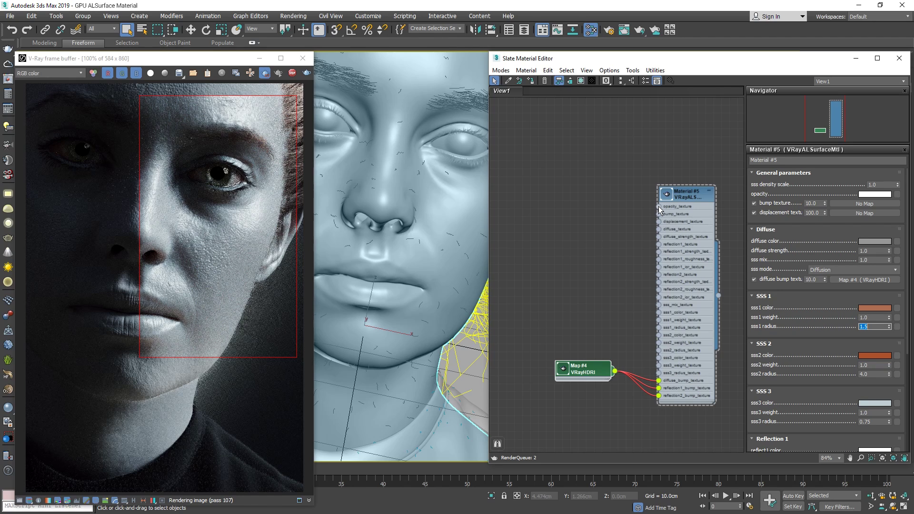
Step: Load 00_diffuse_unlit_unpainted_eyebrows_and_No_eye_shadows.png as a Bitmap for the diffuse texture and turn off region rendering
left_click_drag(664, 229, 589, 225)
mouse_move(610, 231)
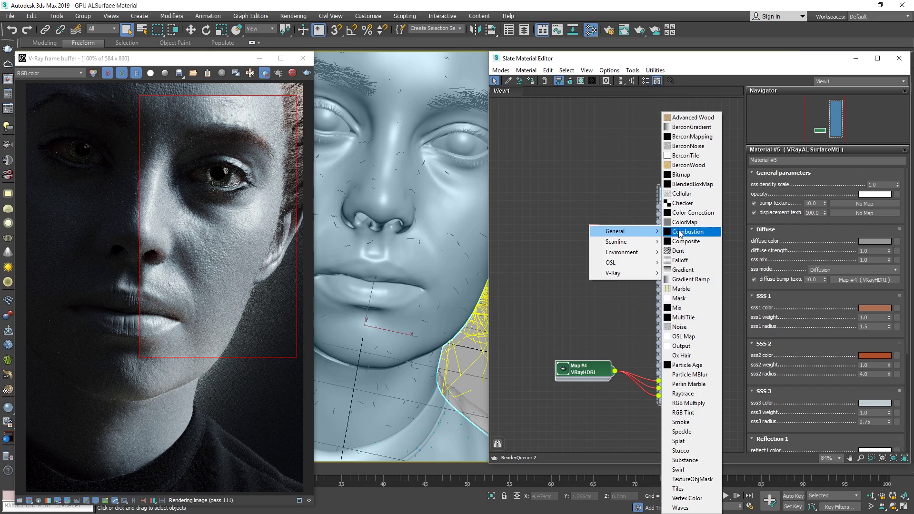
left_click(681, 176)
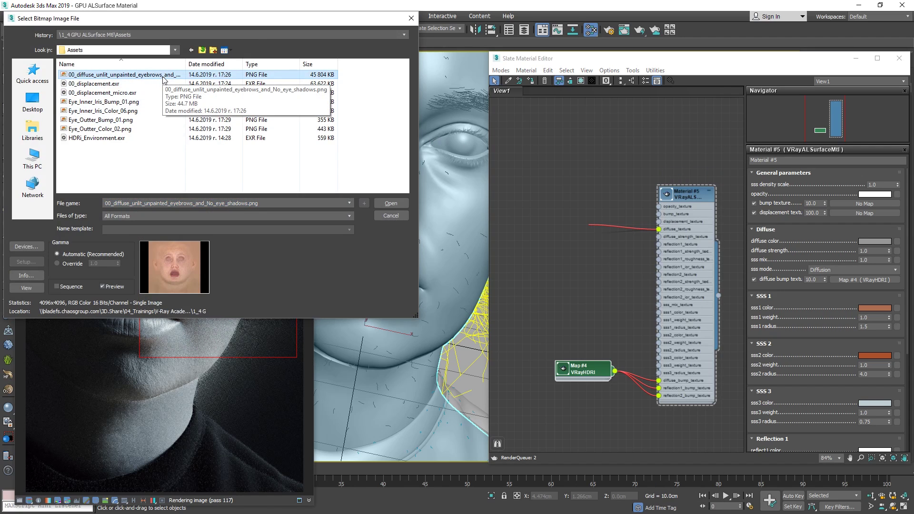
double_click(162, 76)
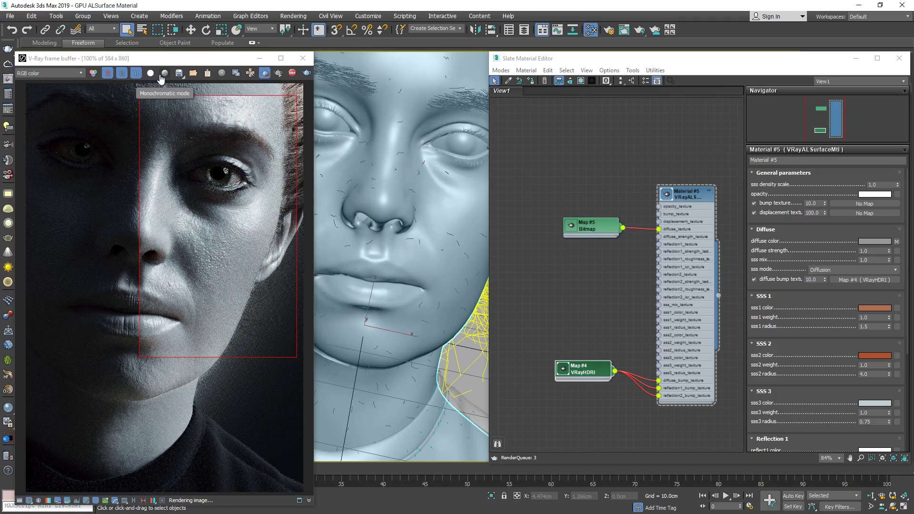
left_click(263, 74)
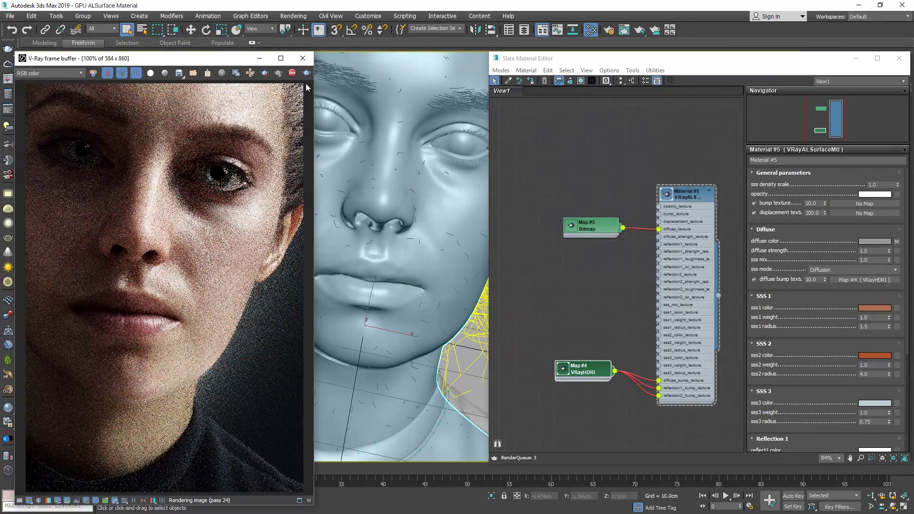